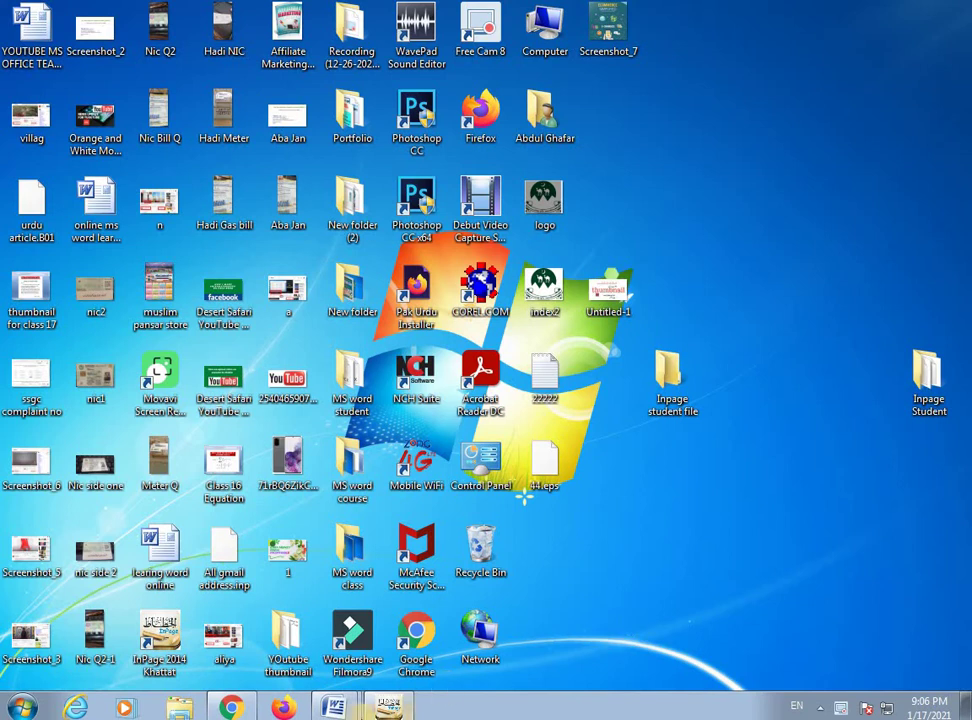
# Step: Switch to the Word document "Balochistan Assesment and examination commission2" and look over the student registration table on its first page
pyautogui.moveTo(350, 710)
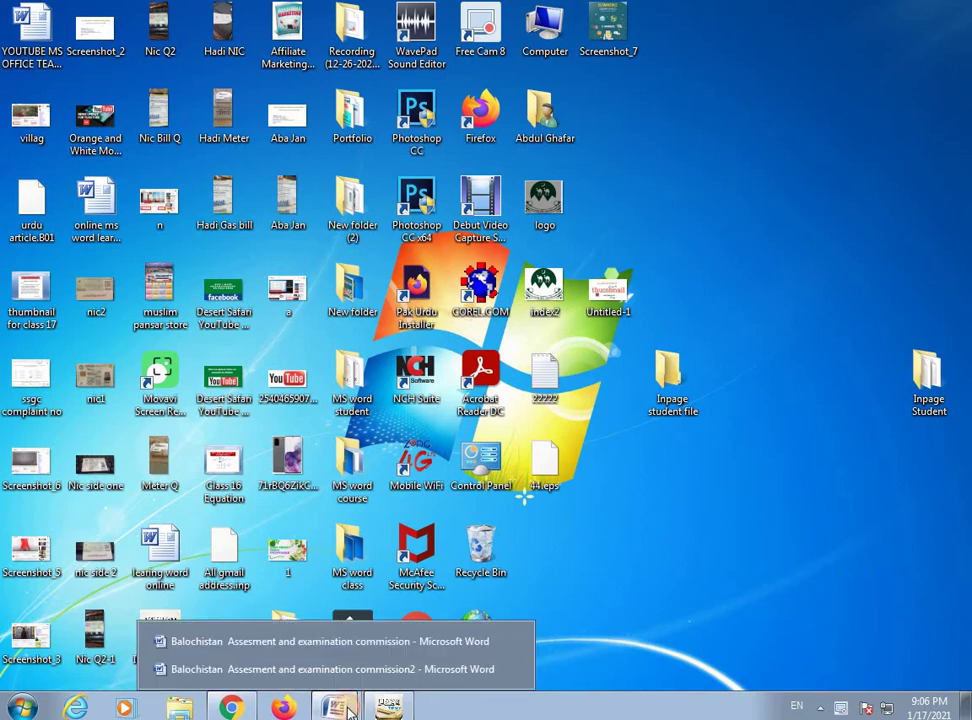
pyautogui.click(325, 670)
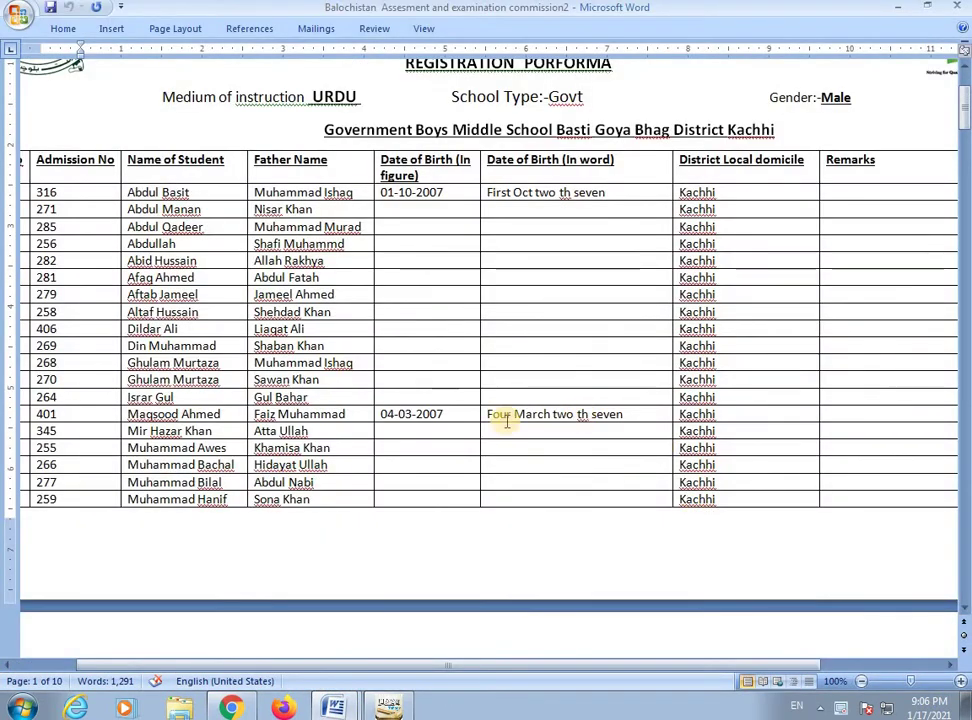
pyautogui.scroll(3, 390, 408)
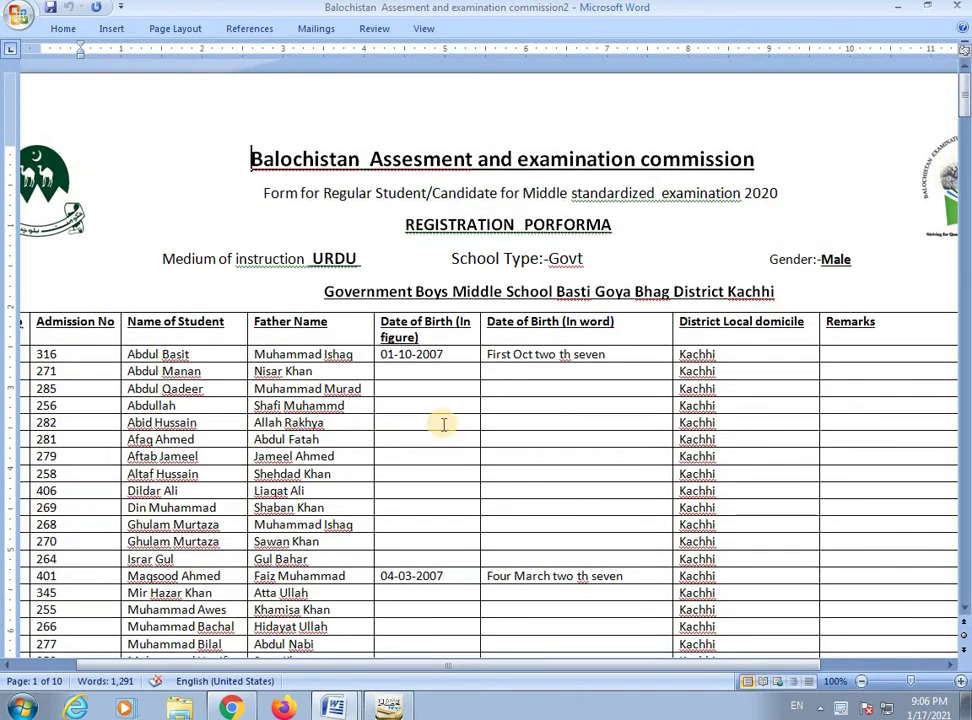
pyautogui.scroll(-4, 438, 401)
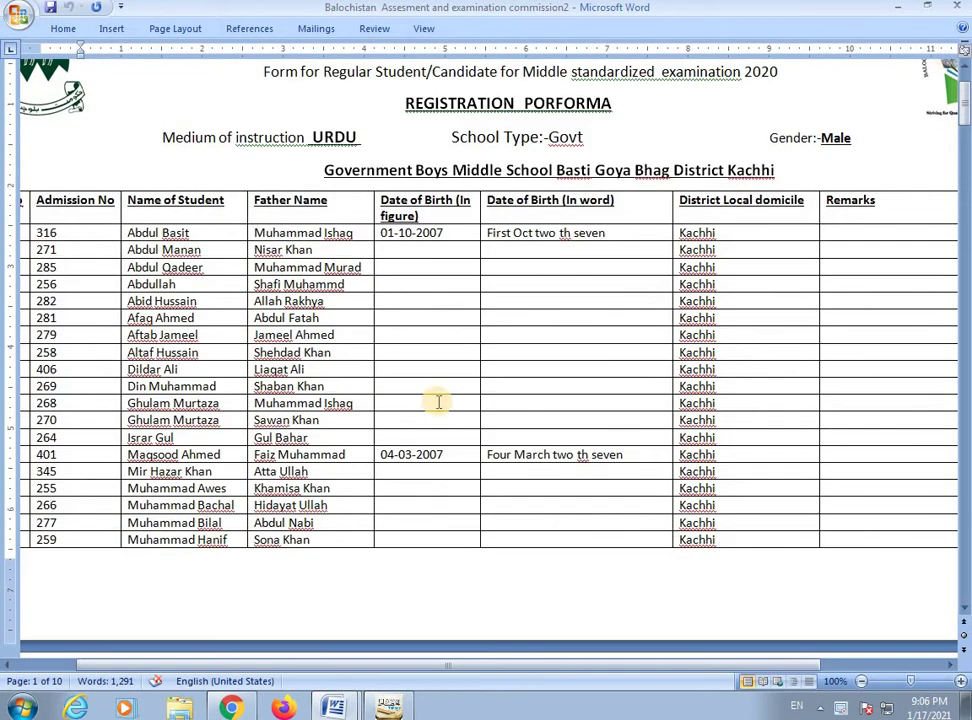
pyautogui.scroll(3, 530, 403)
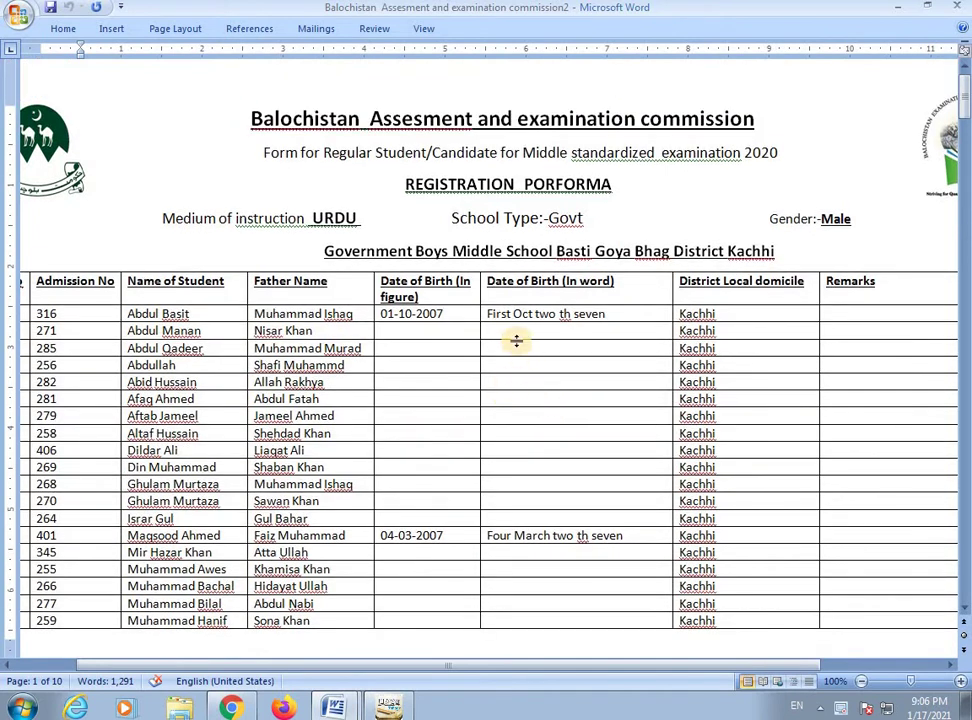
pyautogui.moveTo(520, 331); pyautogui.dragTo(534, 627)
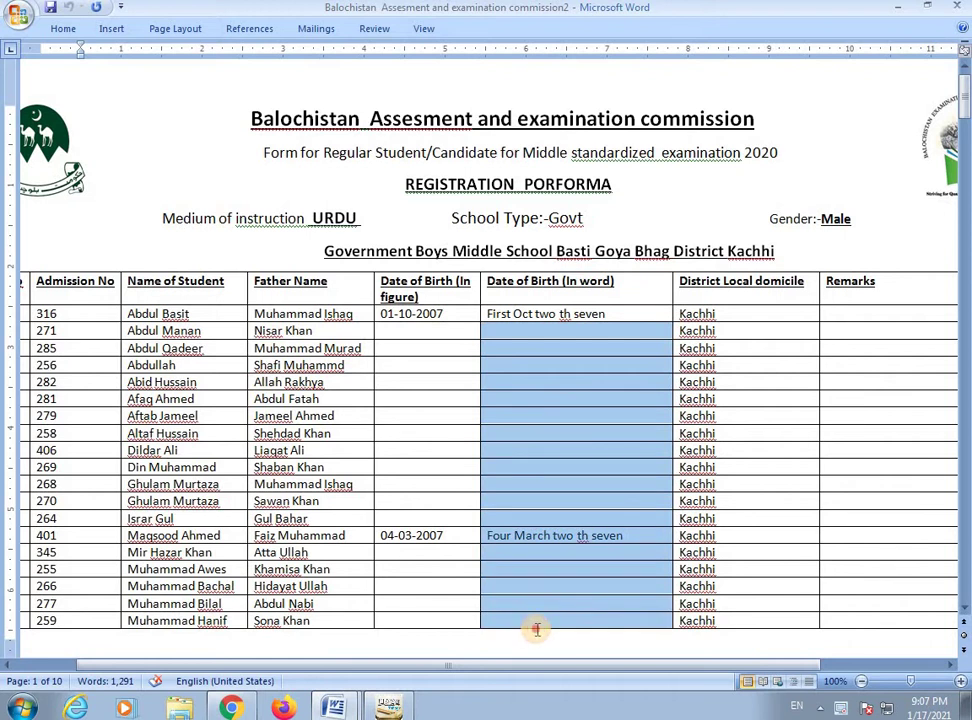
pyautogui.click(545, 404)
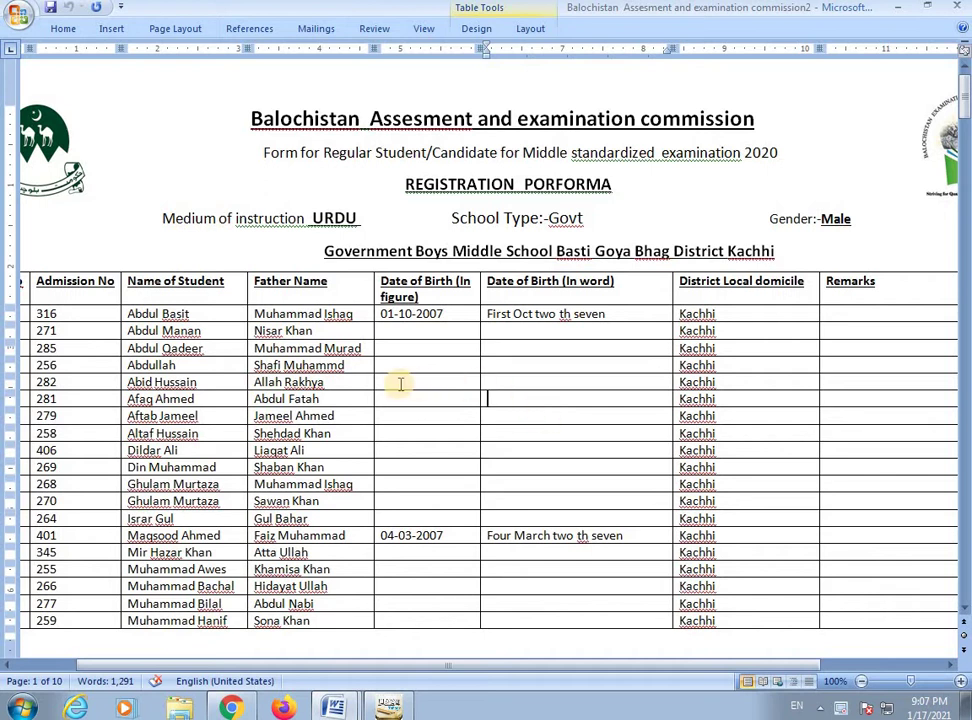
pyautogui.click(440, 330)
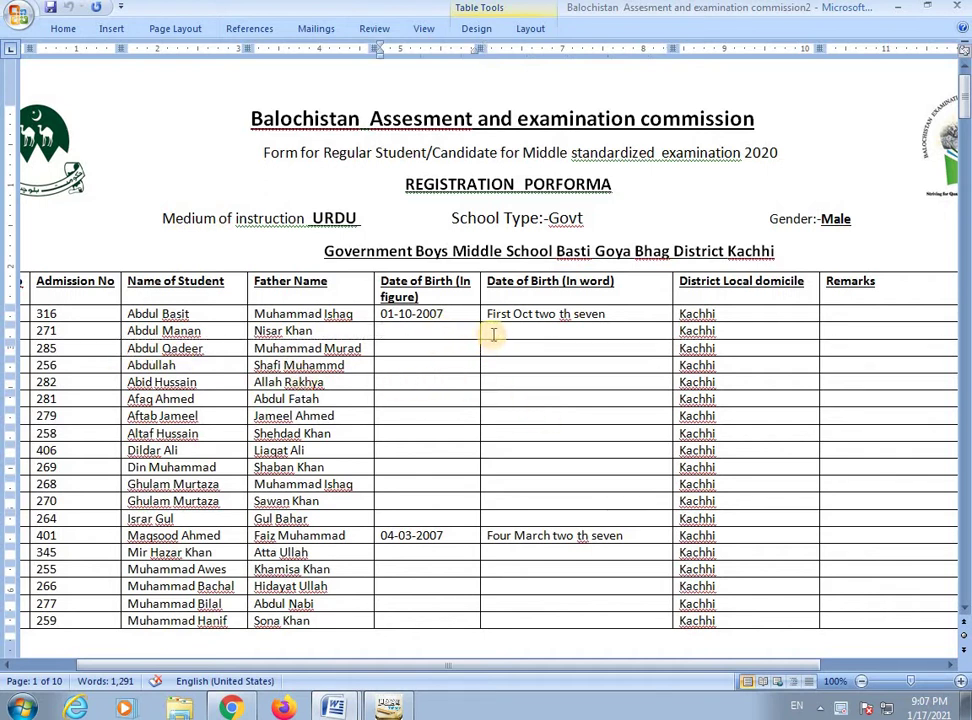
pyautogui.click(492, 334)
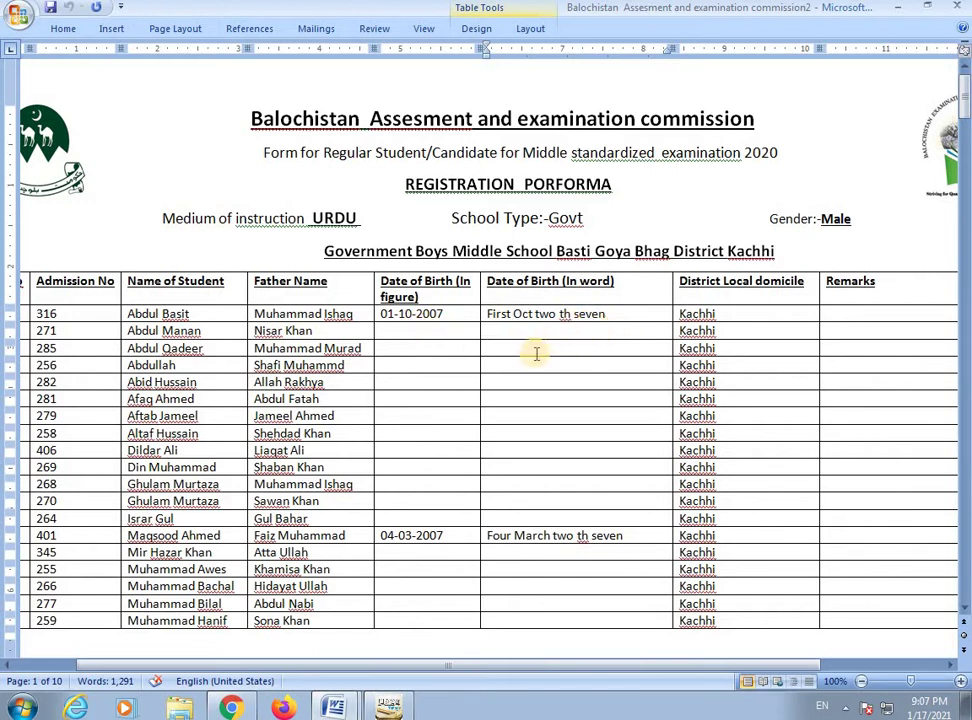
# Step: Insert a blank column between the Father Name and Date of Birth (In figure) columns
pyautogui.click(463, 336)
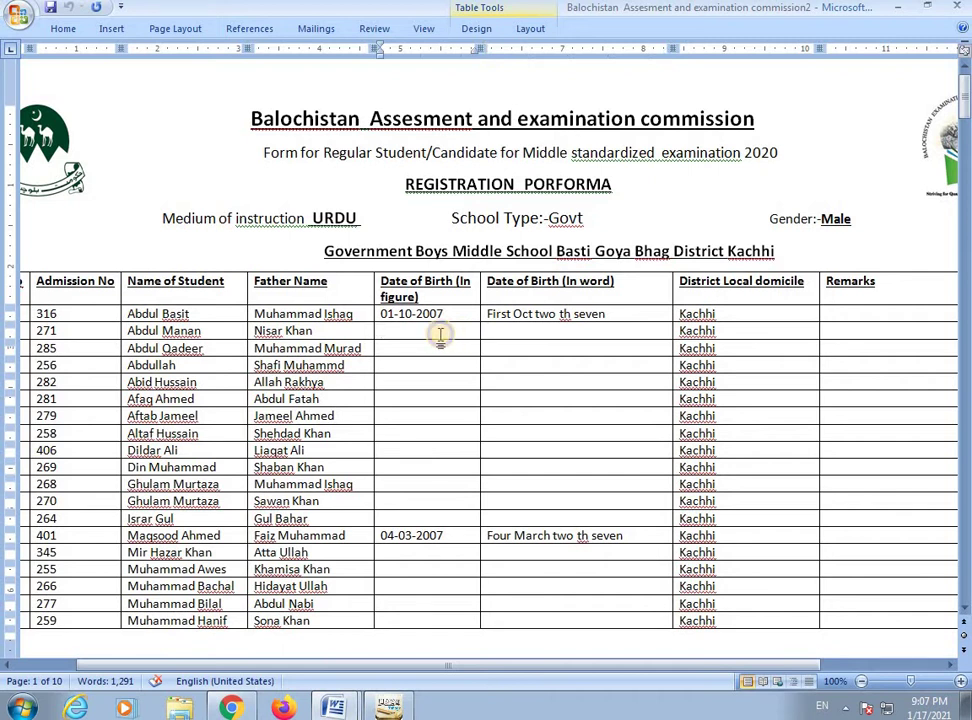
pyautogui.rightClick(442, 338)
pyautogui.moveTo(502, 410)
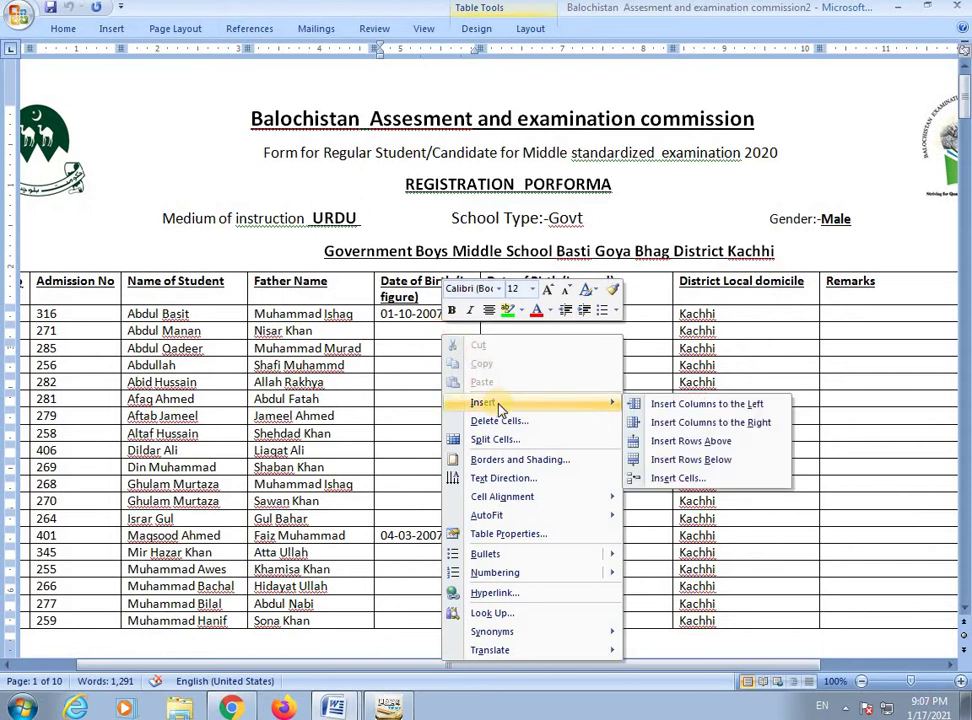
pyautogui.click(693, 426)
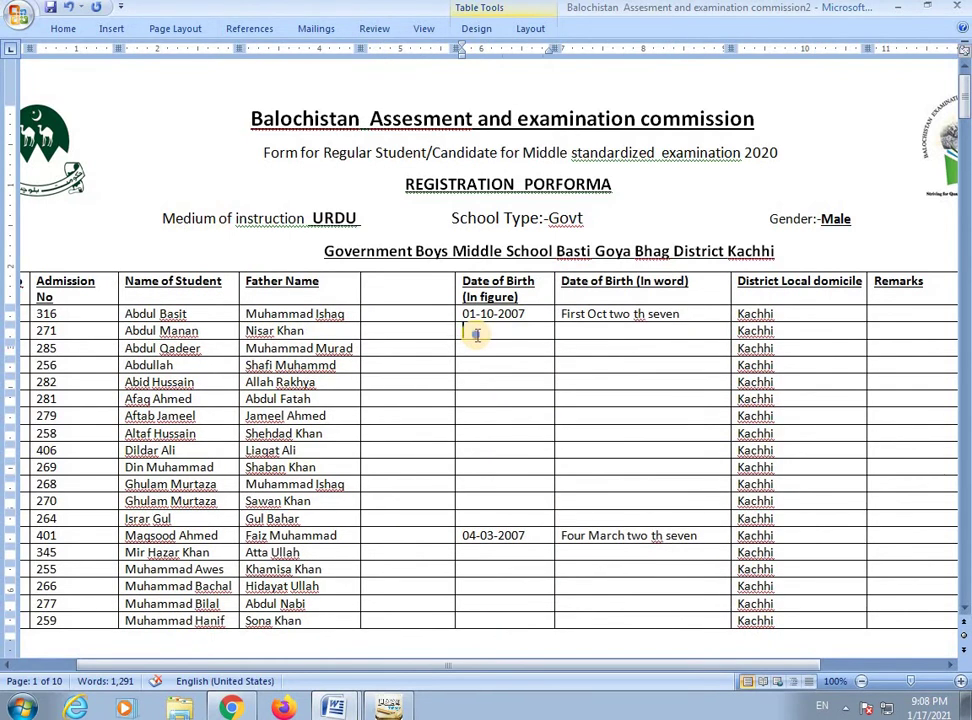
# Step: Insert a blank column directly after the Date of Birth (In figure) column
pyautogui.rightClick(476, 335)
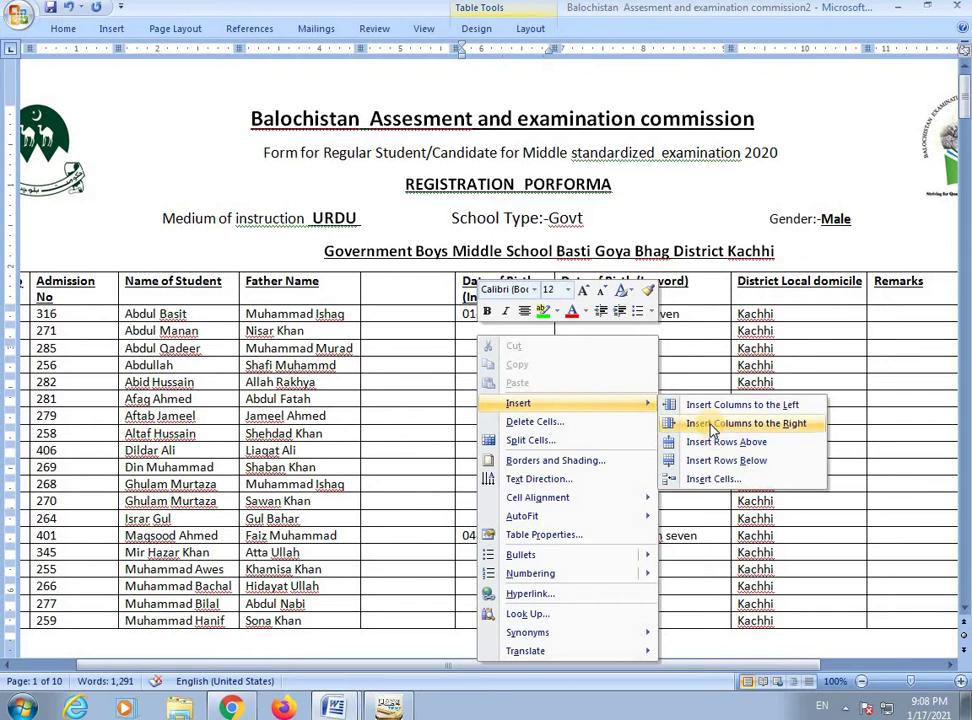
pyautogui.click(713, 428)
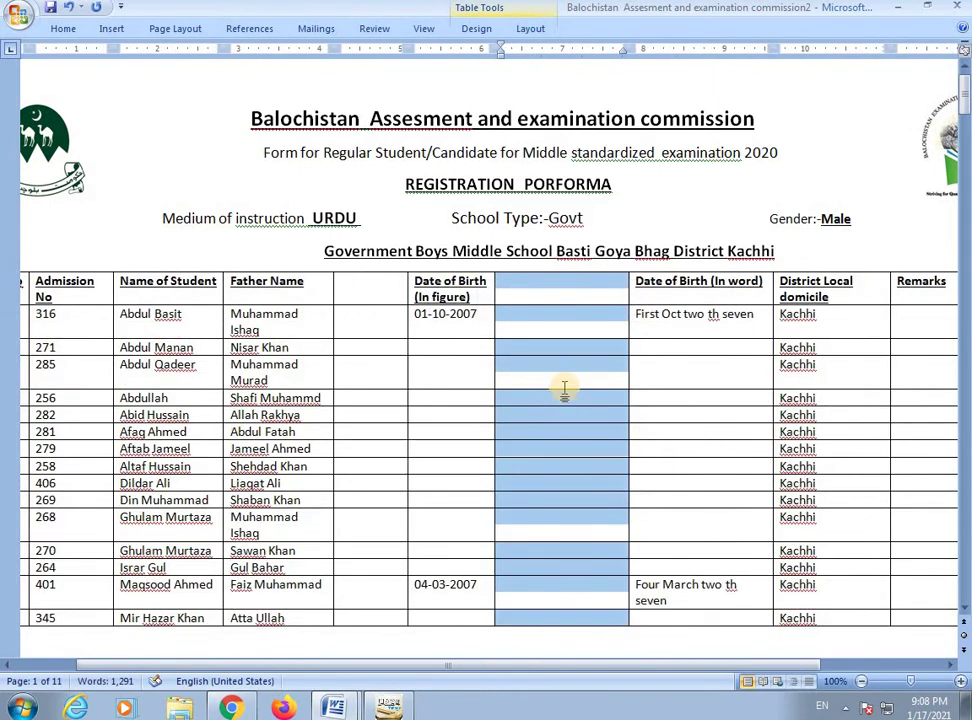
pyautogui.click(550, 333)
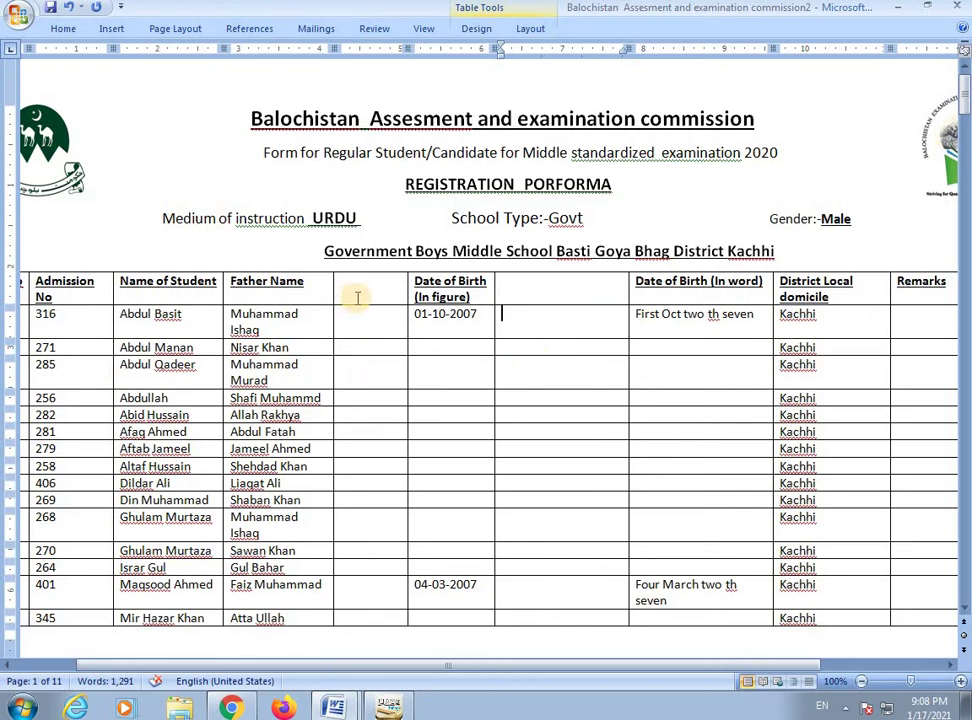
# Step: Delete the entire blank column between Date of Birth (In figure) and Date of Birth (In word)
pyautogui.moveTo(560, 288); pyautogui.dragTo(545, 616)
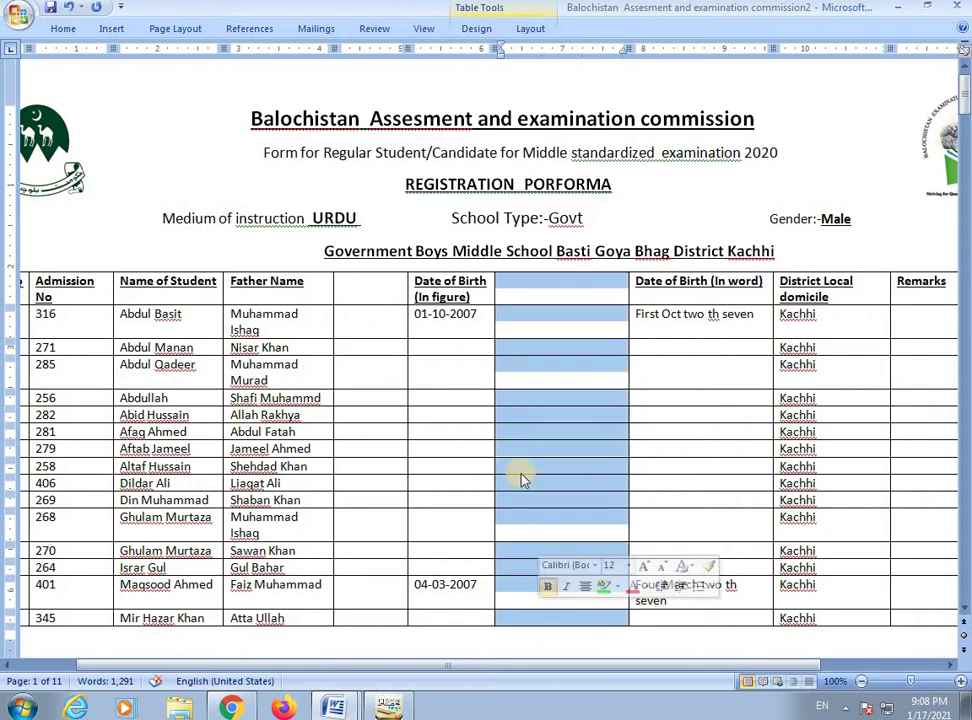
pyautogui.rightClick(548, 357)
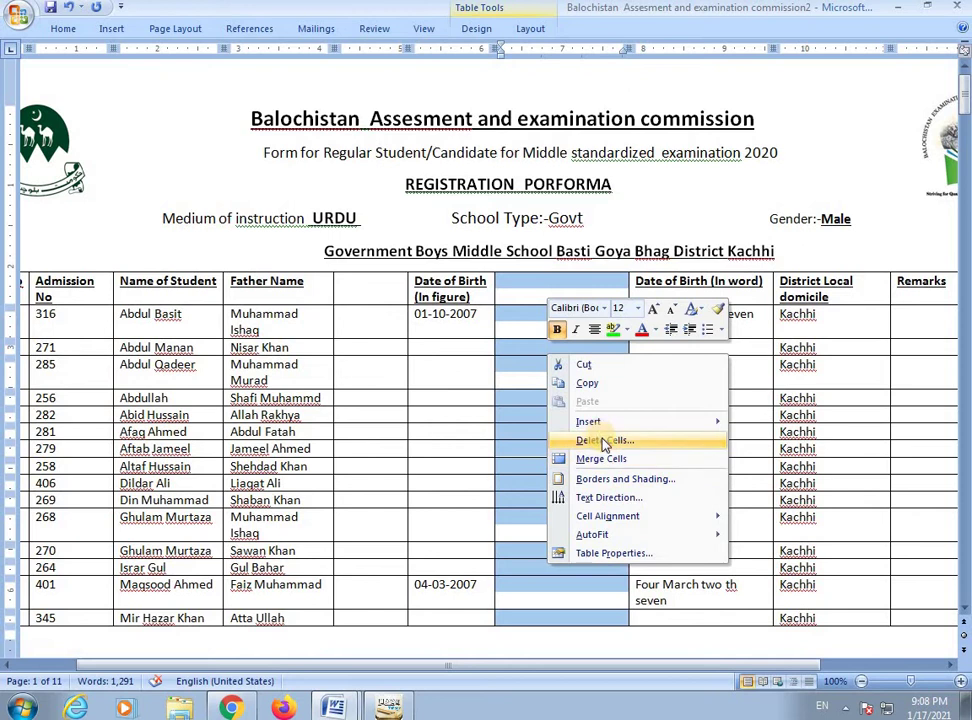
pyautogui.moveTo(597, 425)
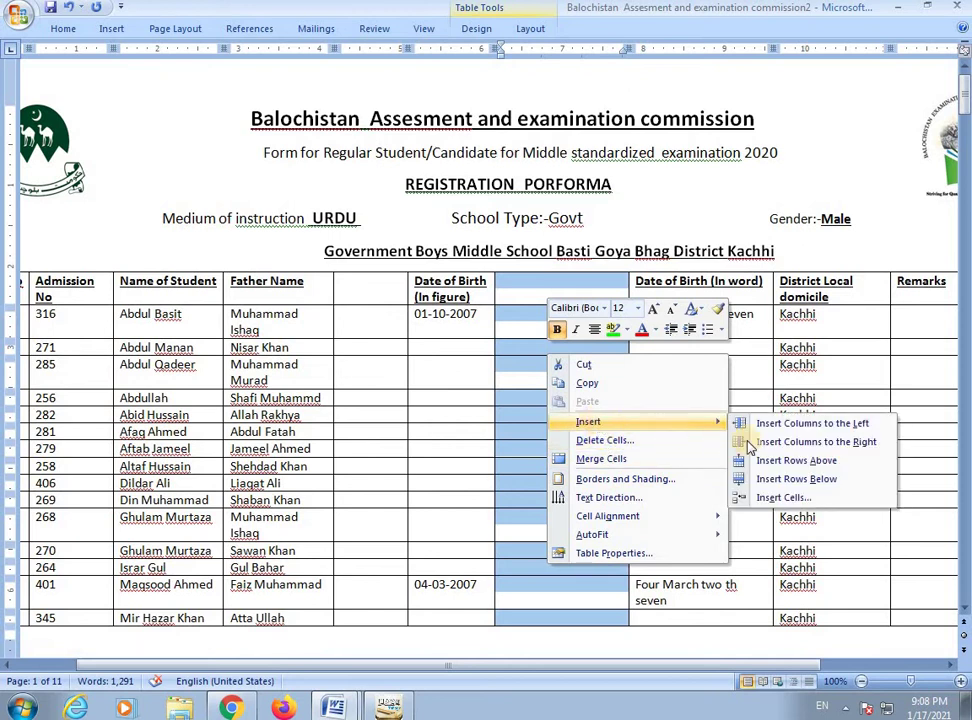
pyautogui.click(619, 445)
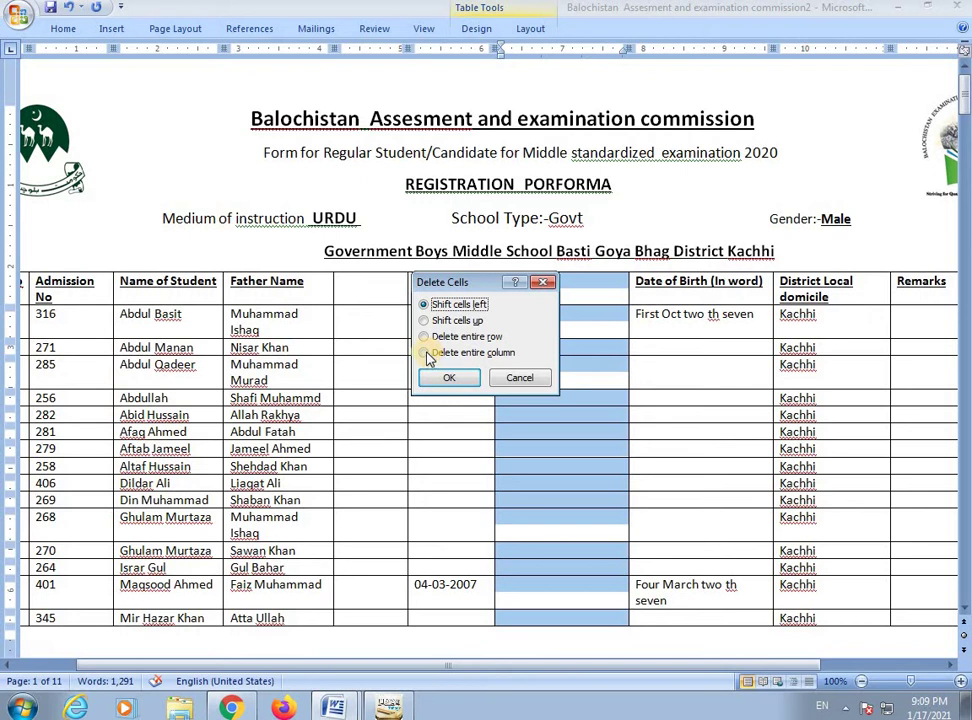
pyautogui.click(428, 355)
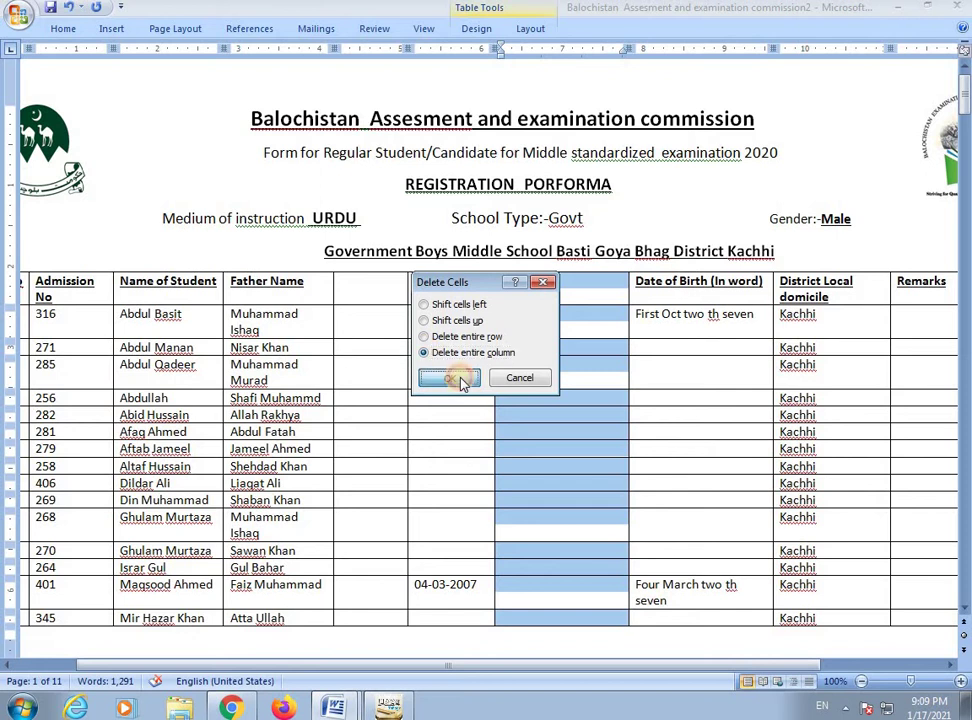
pyautogui.click(460, 381)
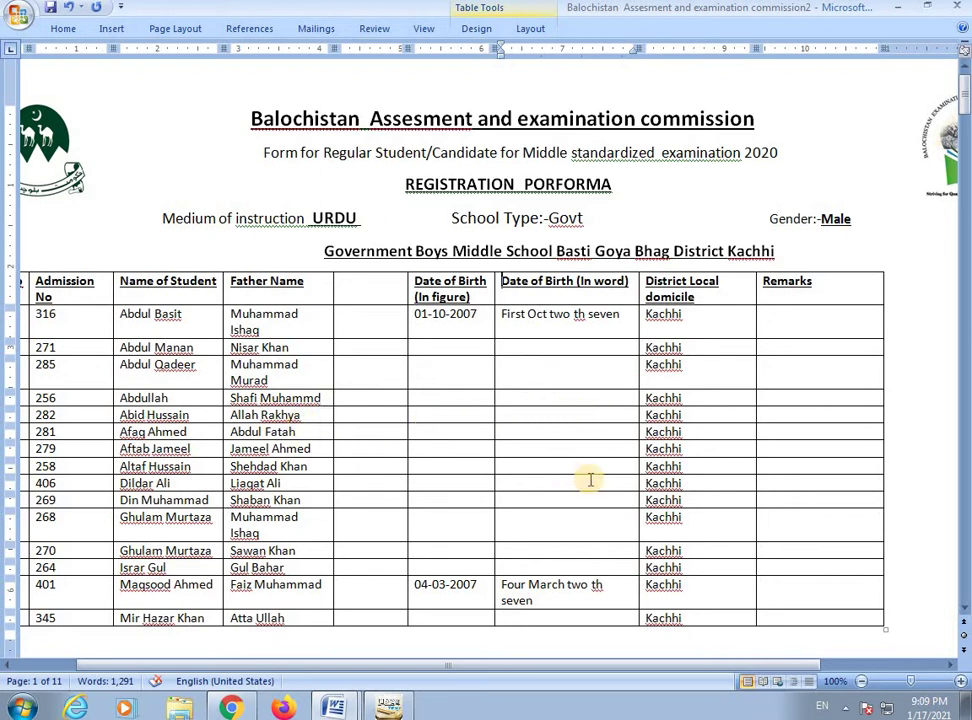
pyautogui.scroll(-3, 460, 462)
pyautogui.scroll(3, 491, 458)
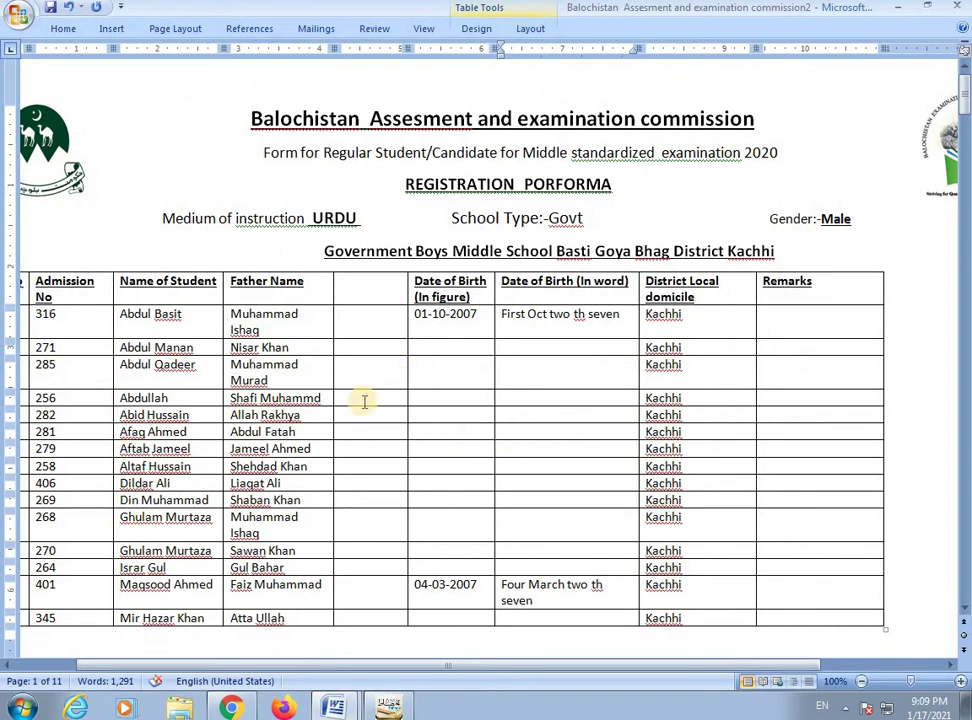
pyautogui.scroll(1, 362, 423)
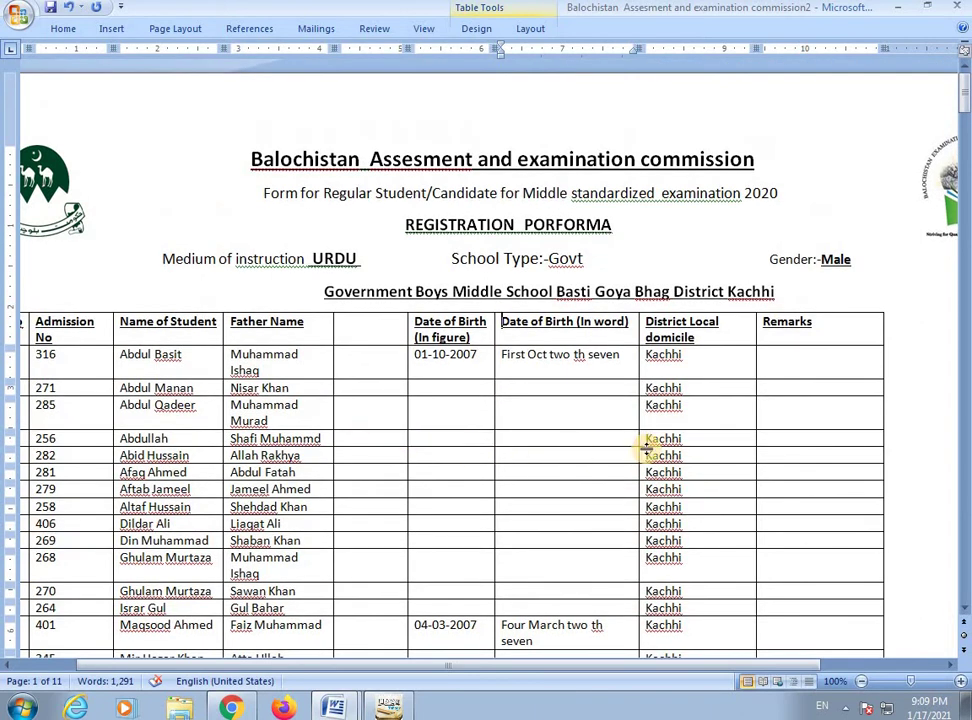
pyautogui.click(855, 368)
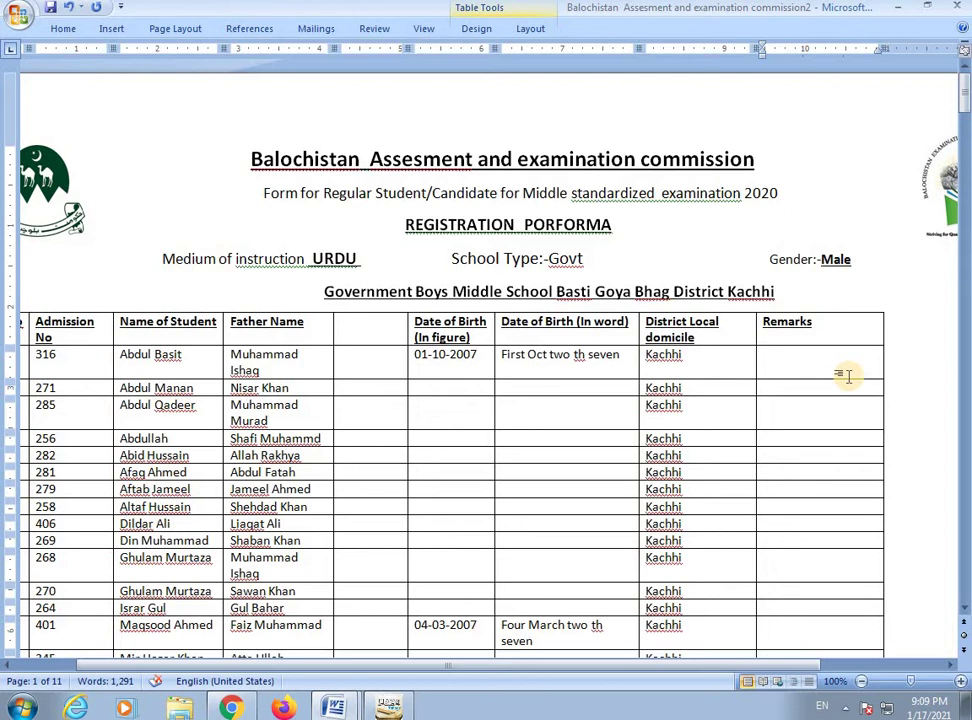
pyautogui.rightClick(846, 374)
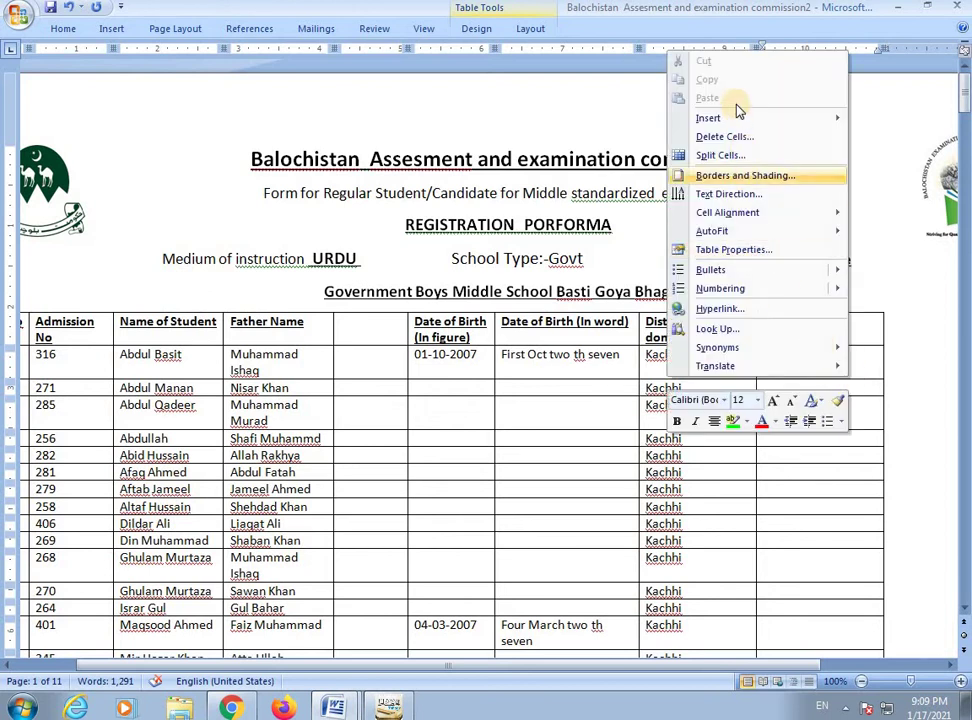
pyautogui.press('Escape')
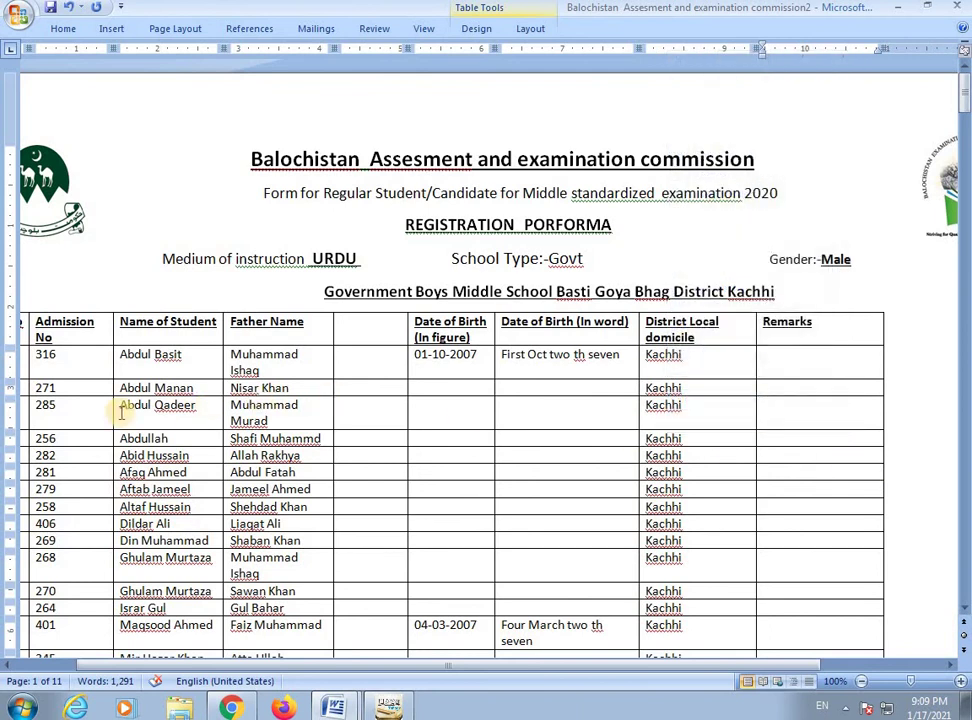
# Step: Insert a blank row below the second student's row in the registration table
pyautogui.click(71, 391)
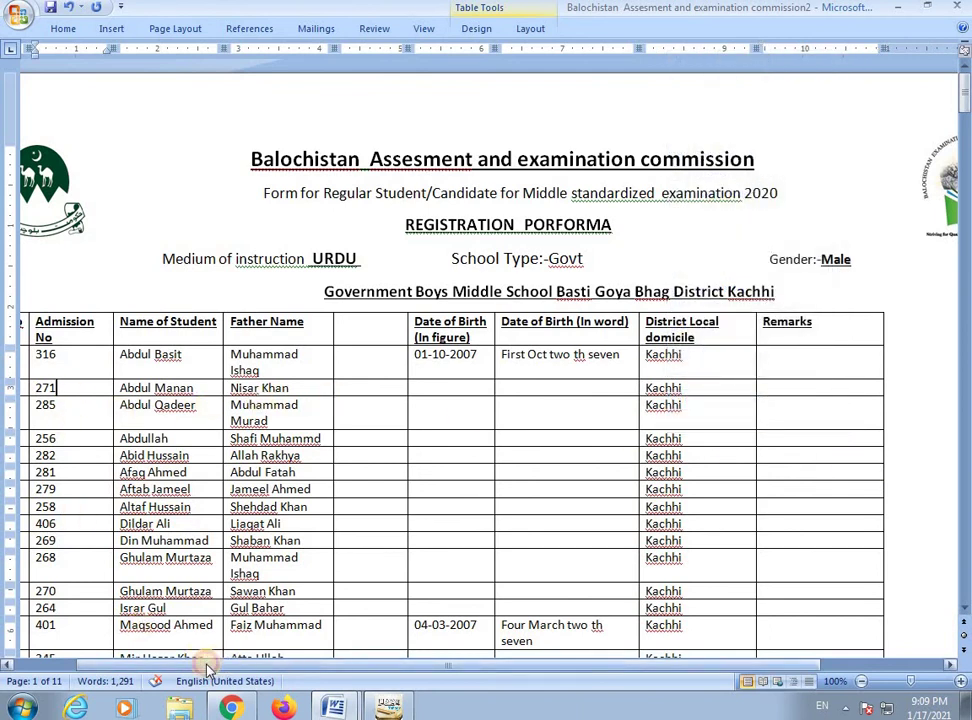
pyautogui.moveTo(219, 665); pyautogui.dragTo(145, 665)
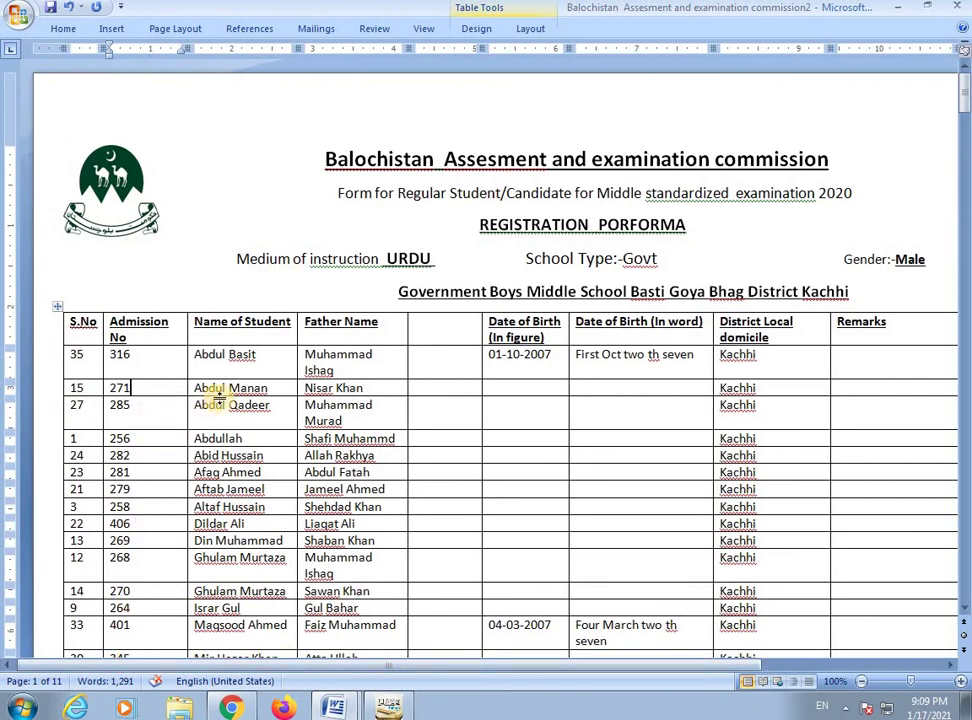
pyautogui.rightClick(157, 390)
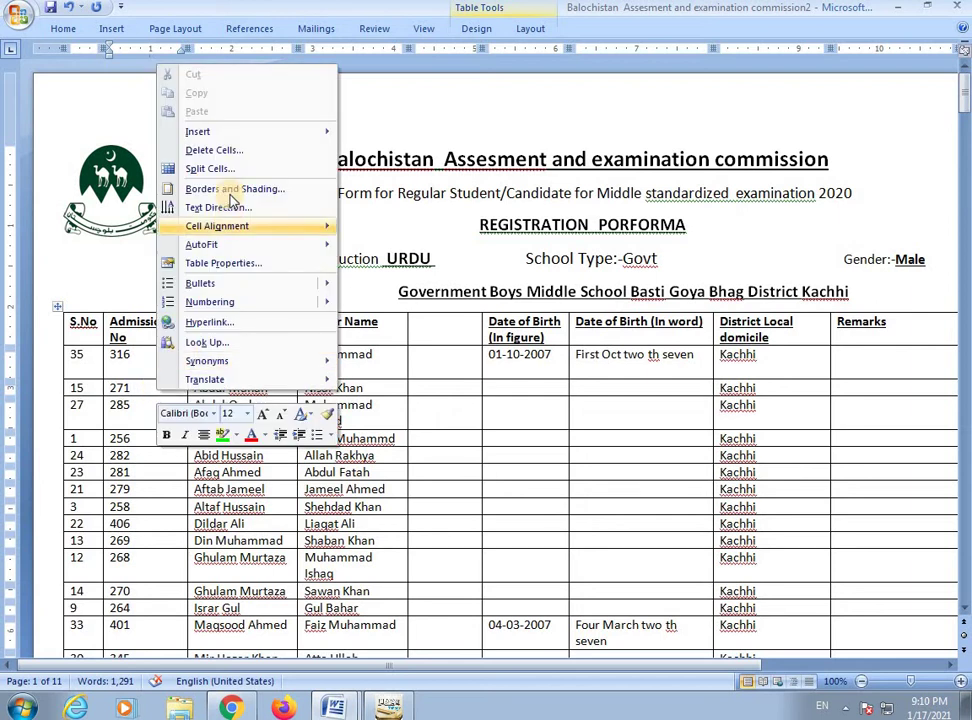
pyautogui.moveTo(205, 142)
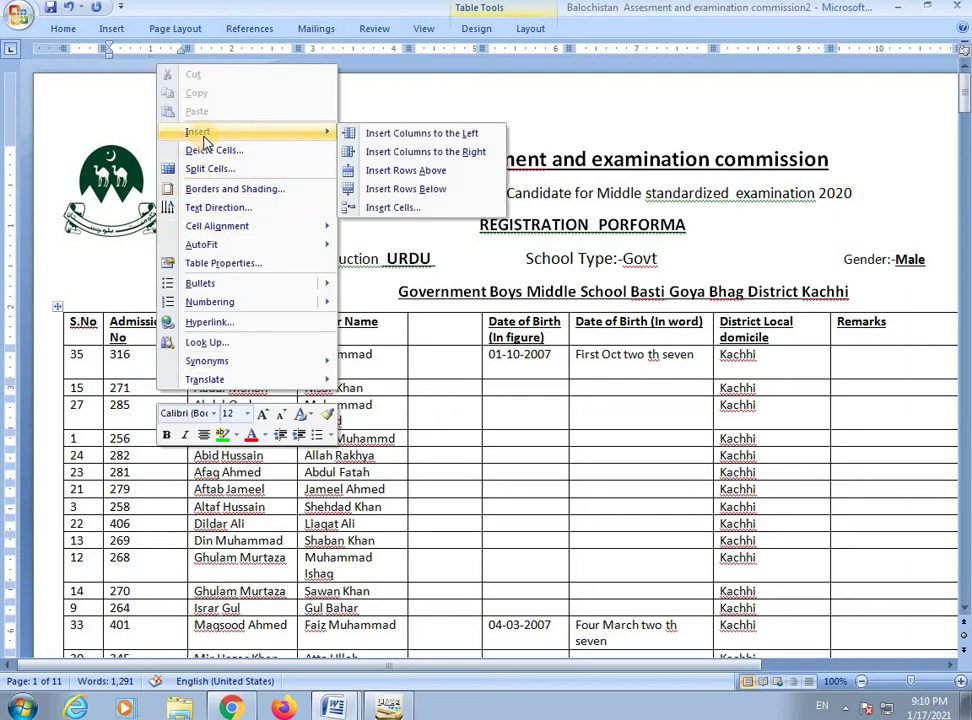
pyautogui.click(432, 190)
pyautogui.click(129, 409)
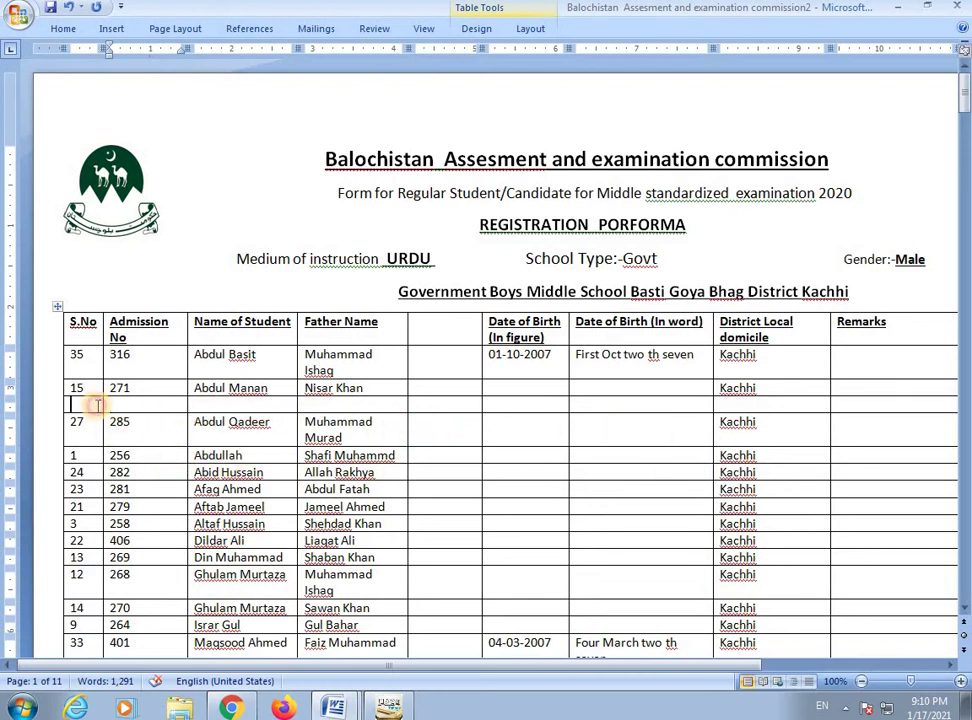
pyautogui.moveTo(97, 404); pyautogui.dragTo(920, 406)
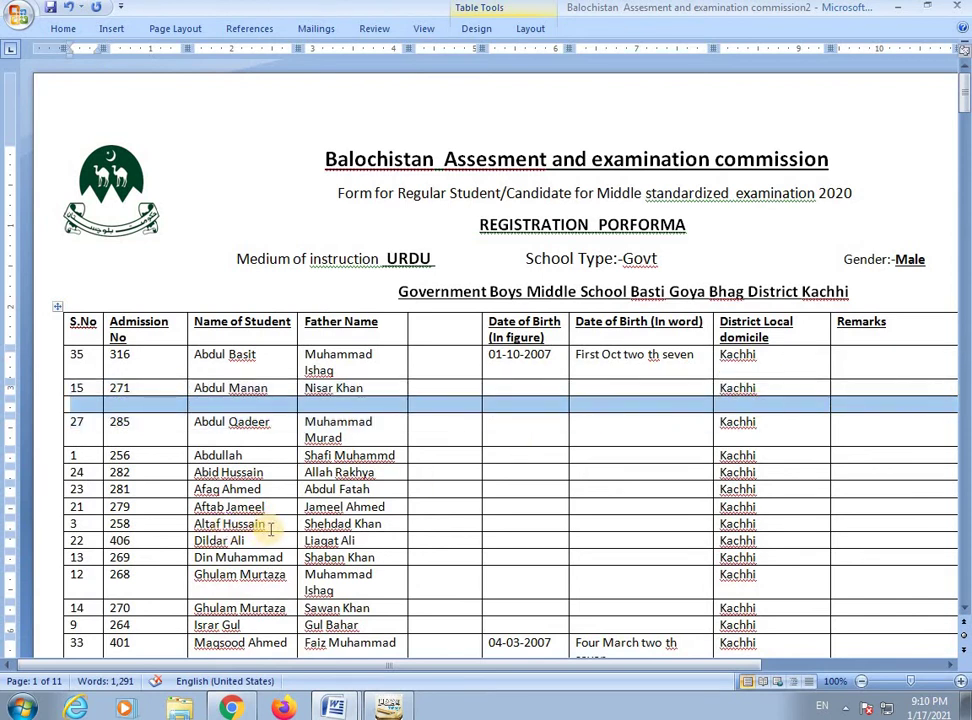
pyautogui.click(222, 405)
pyautogui.rightClick(224, 404)
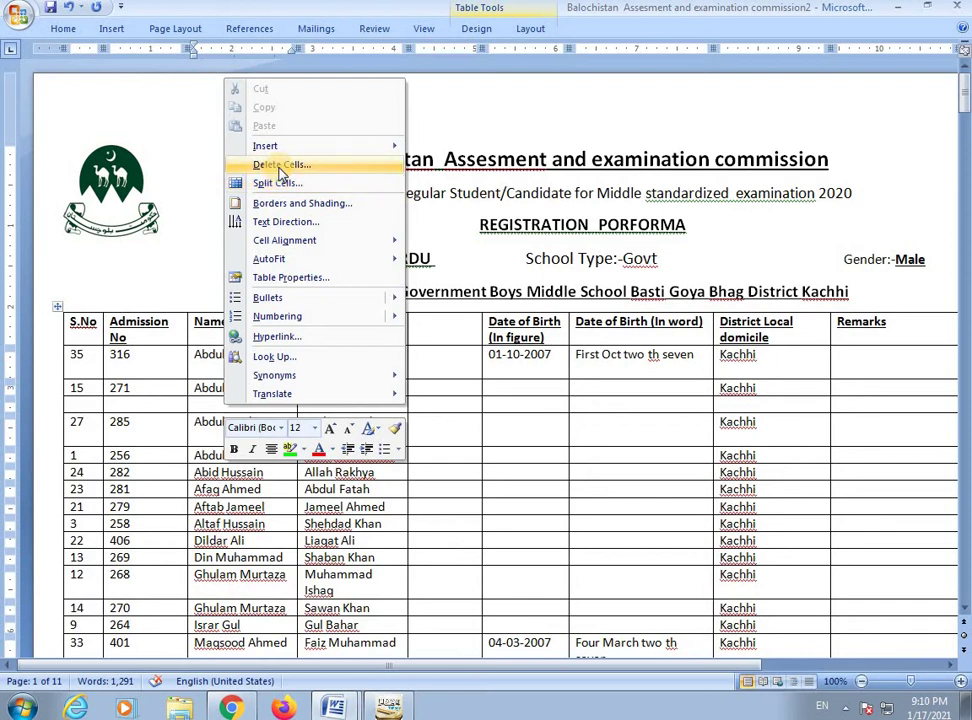
pyautogui.click(507, 462)
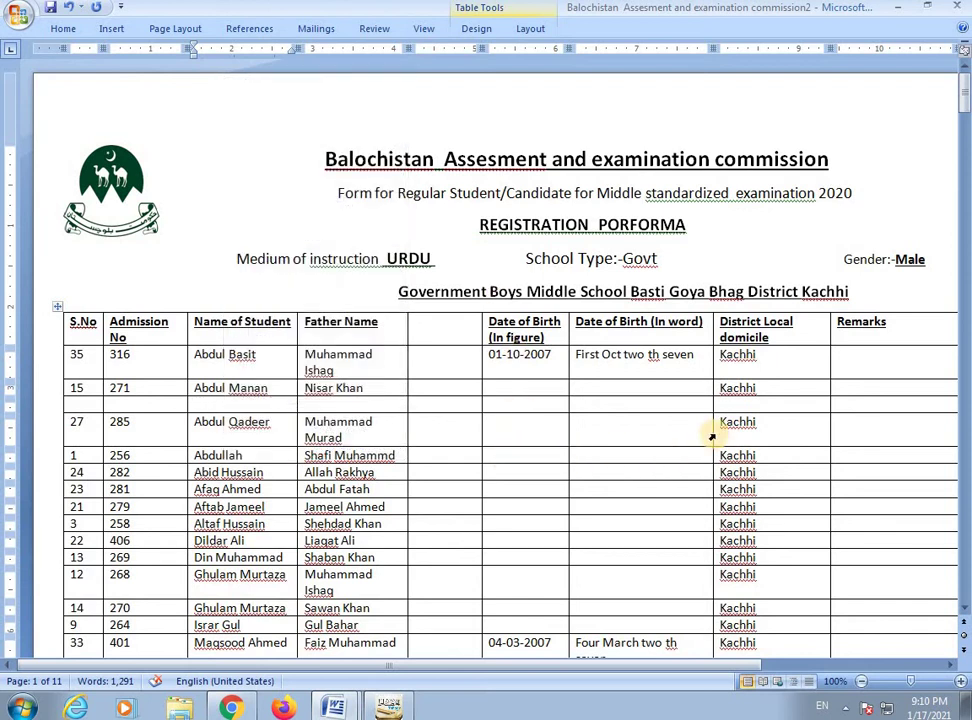
# Step: Delete the District Local domicile cell in the third student's row, shifting the remaining cells left
pyautogui.moveTo(713, 428)
pyautogui.mouseDown()
pyautogui.moveTo(716, 451)
pyautogui.moveTo(722, 440)
pyautogui.mouseUp()
pyautogui.rightClick(755, 432)
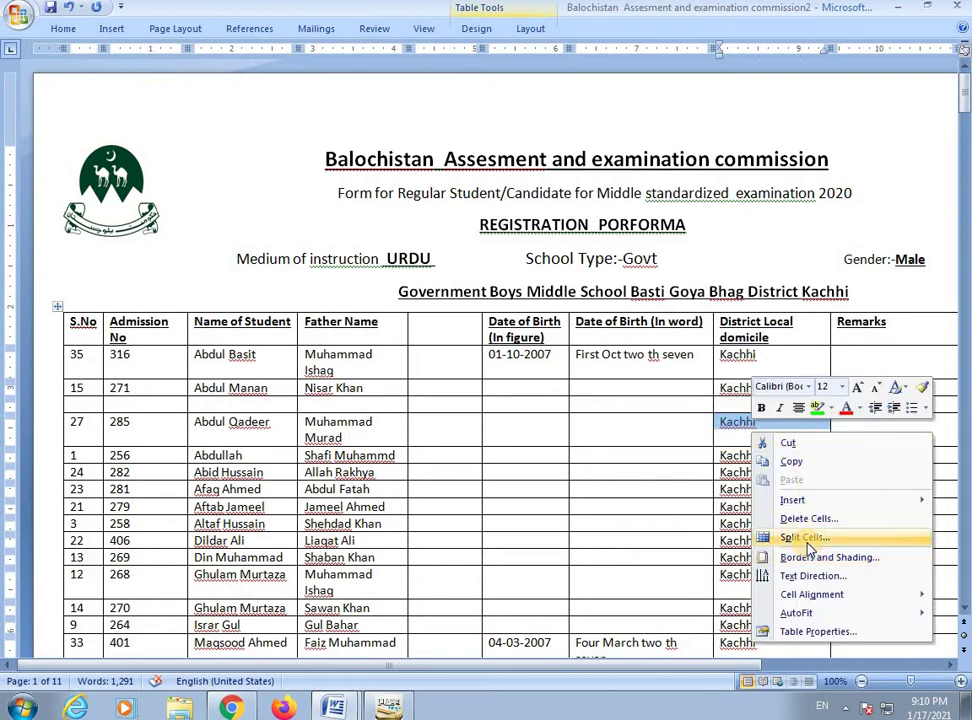
pyautogui.click(807, 520)
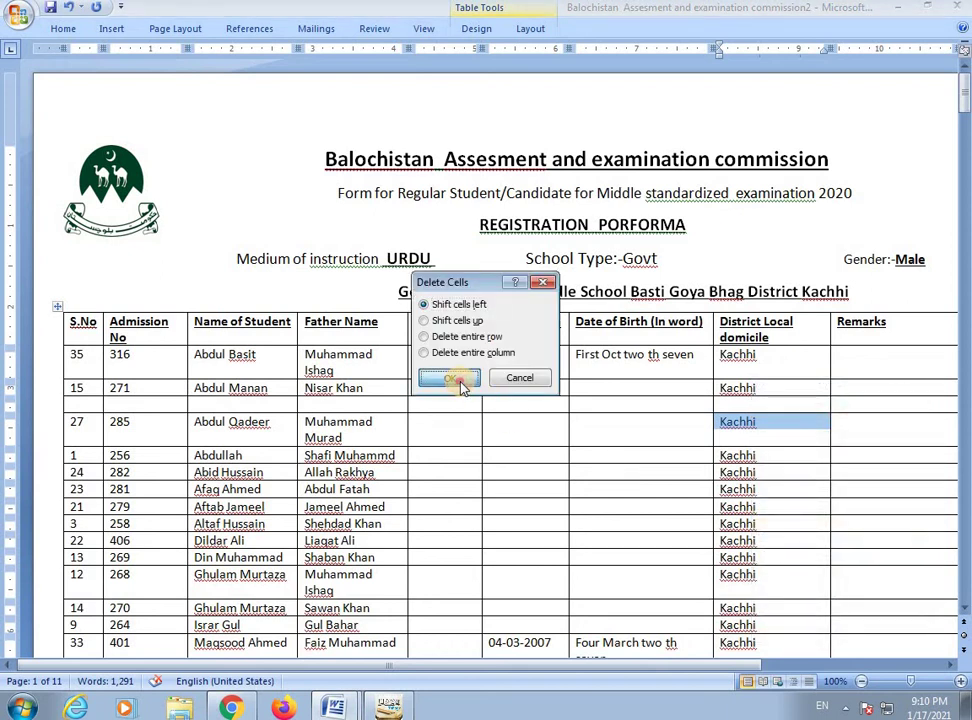
pyautogui.click(461, 386)
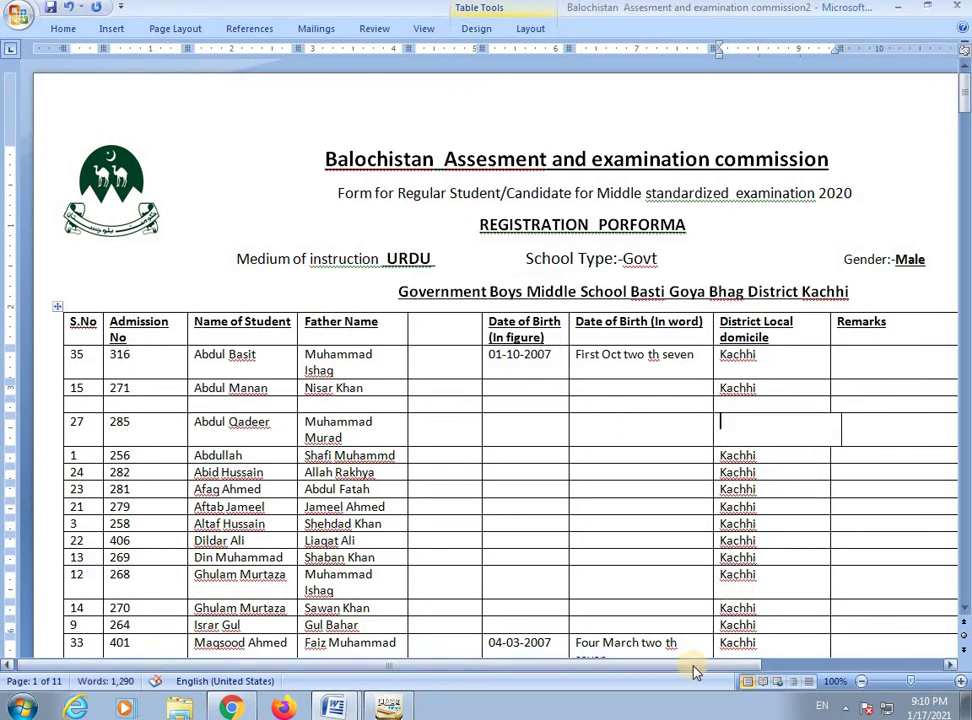
# Step: Align the right border of the third student's last cell with the District Local domicile column and clear the stray smiley from that cell
pyautogui.moveTo(694, 665); pyautogui.dragTo(834, 665)
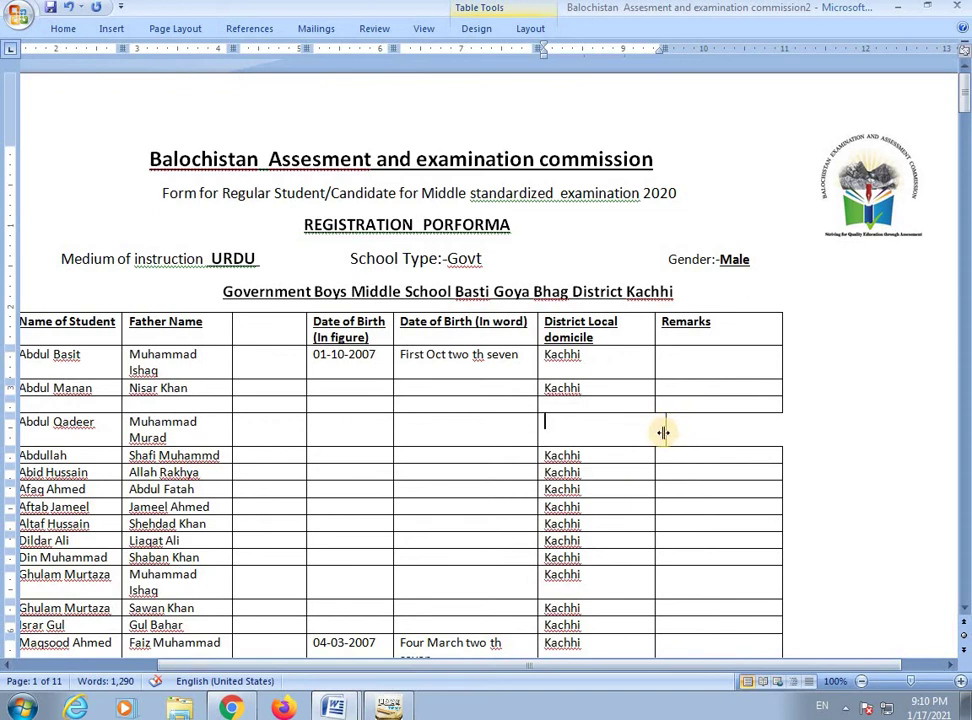
pyautogui.moveTo(663, 432); pyautogui.dragTo(653, 436)
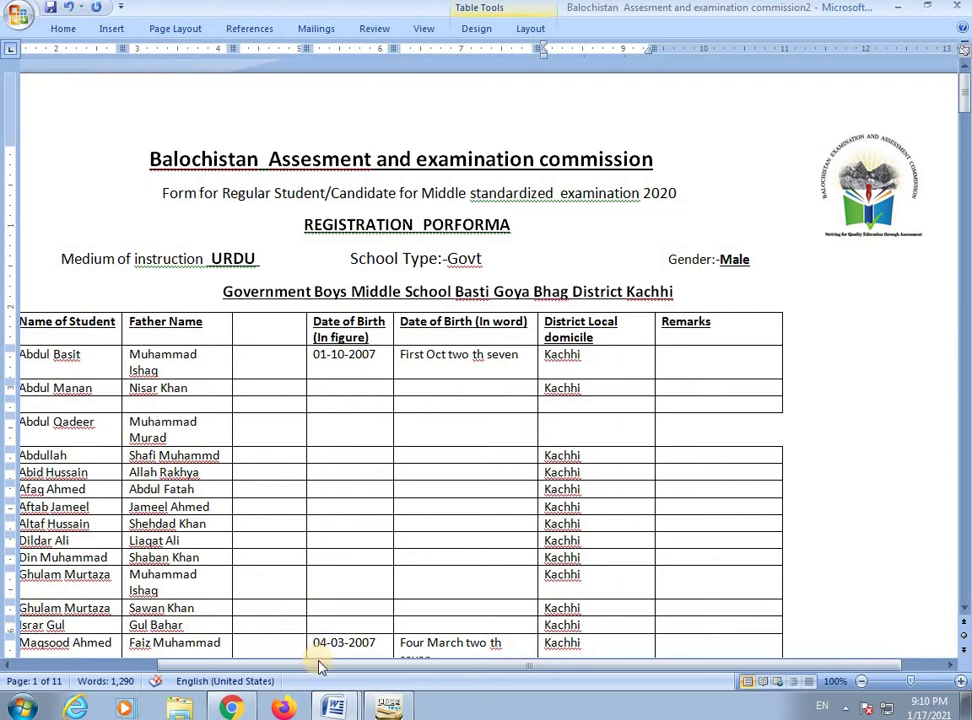
pyautogui.moveTo(304, 665); pyautogui.dragTo(555, 440)
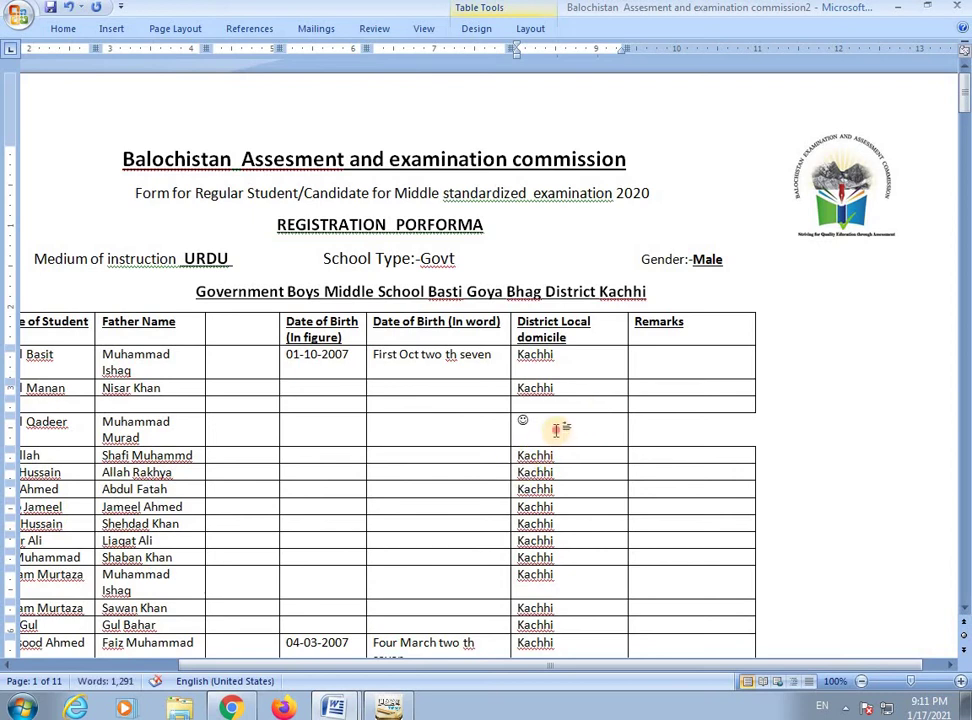
pyautogui.press('BackSpace')
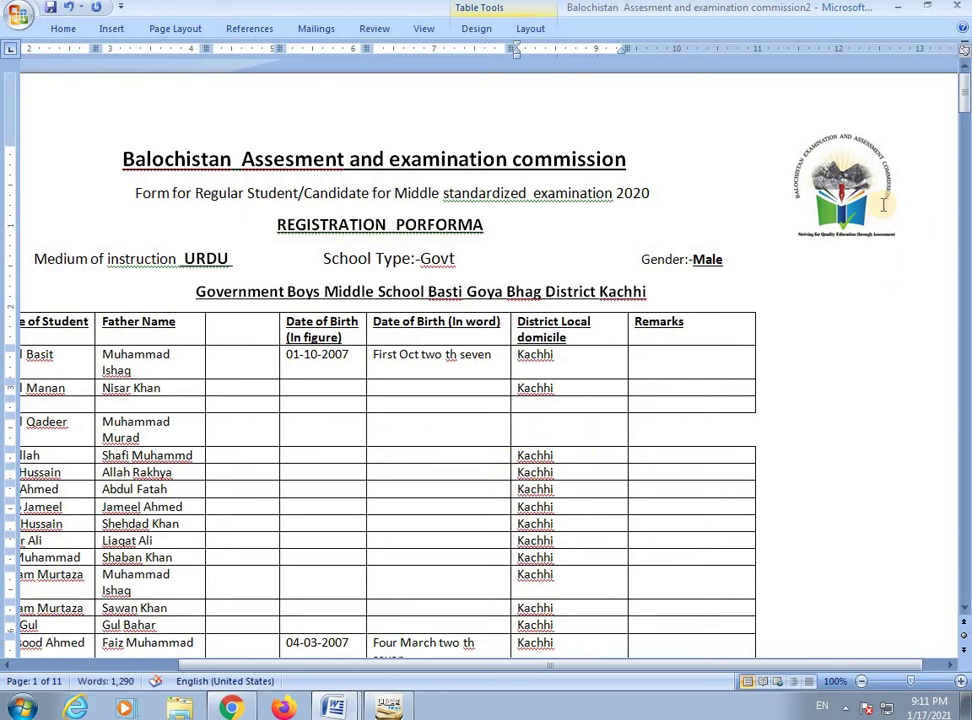
pyautogui.click(843, 185)
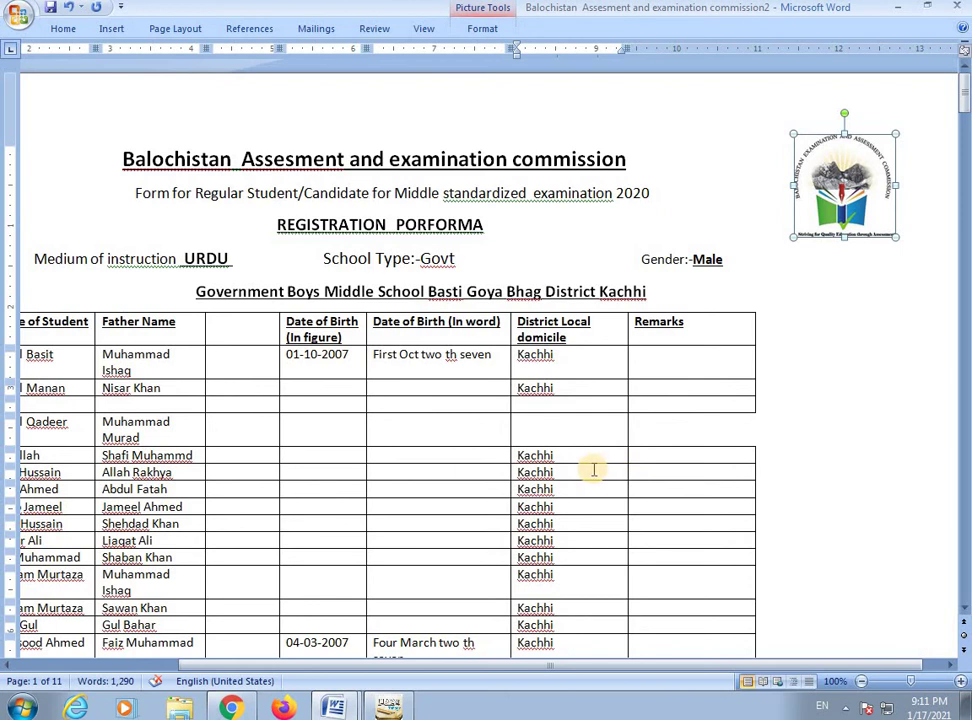
pyautogui.click(583, 452)
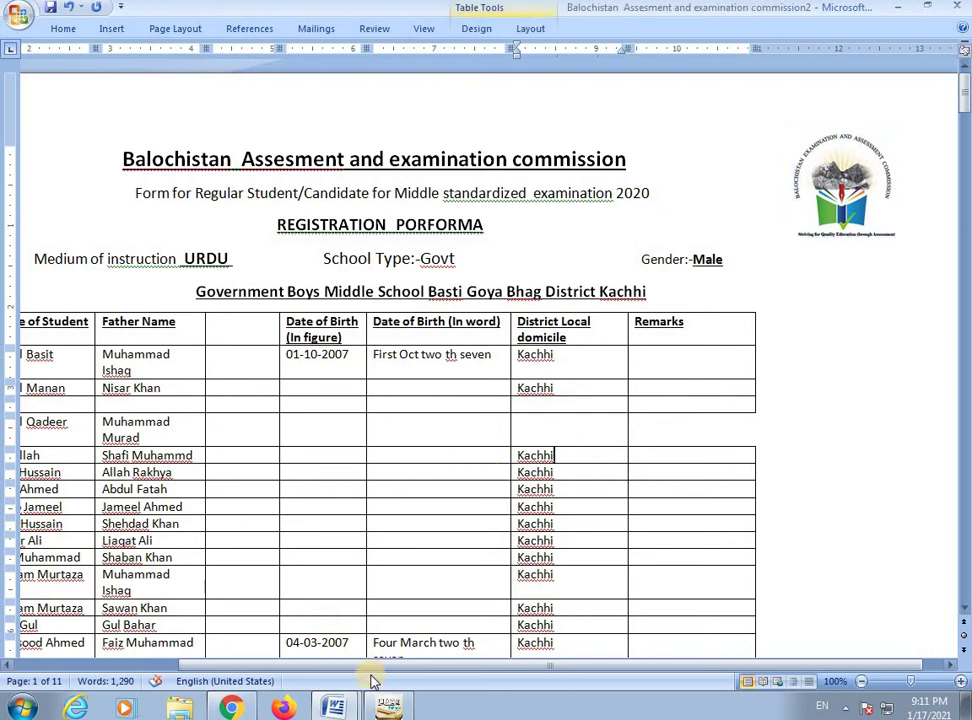
pyautogui.moveTo(373, 676); pyautogui.dragTo(155, 675)
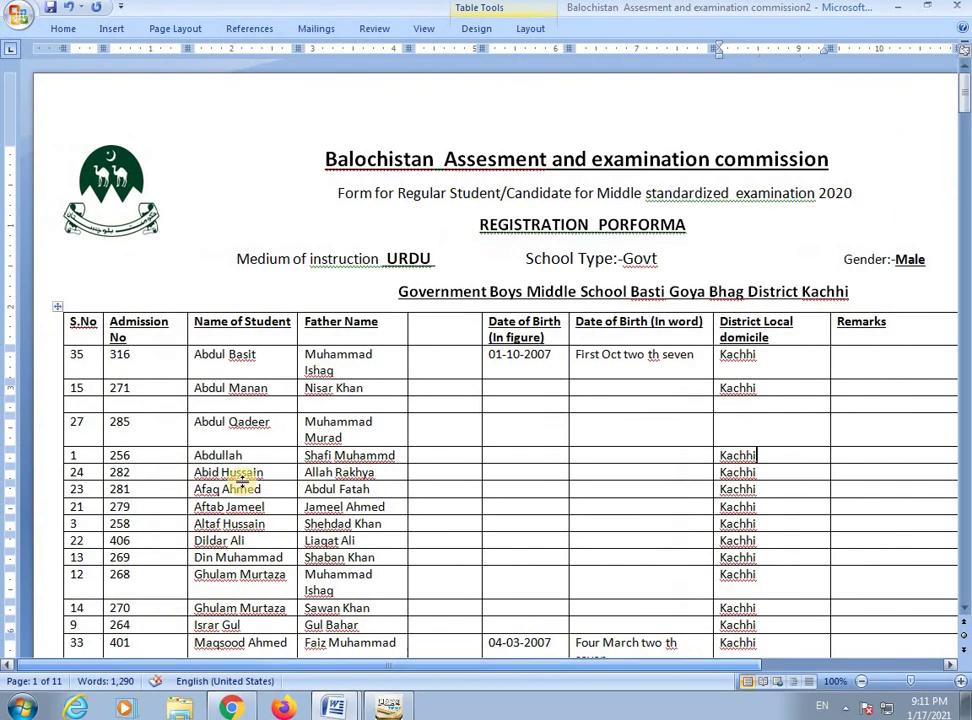
pyautogui.scroll(-5, 289, 451)
pyautogui.scroll(-5, 406, 520)
pyautogui.scroll(4, 406, 520)
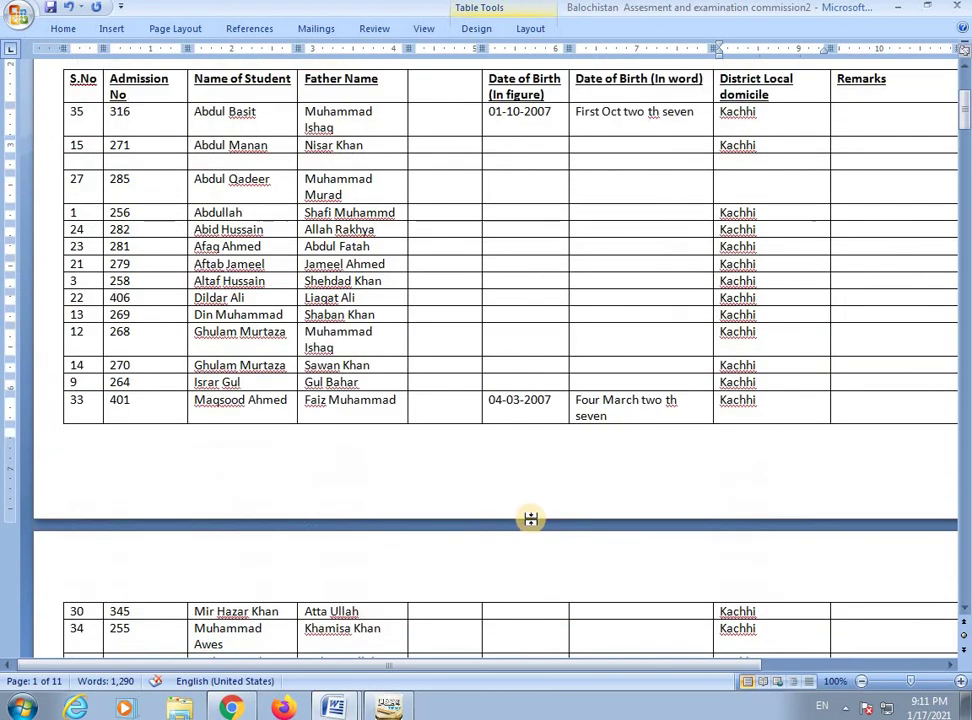